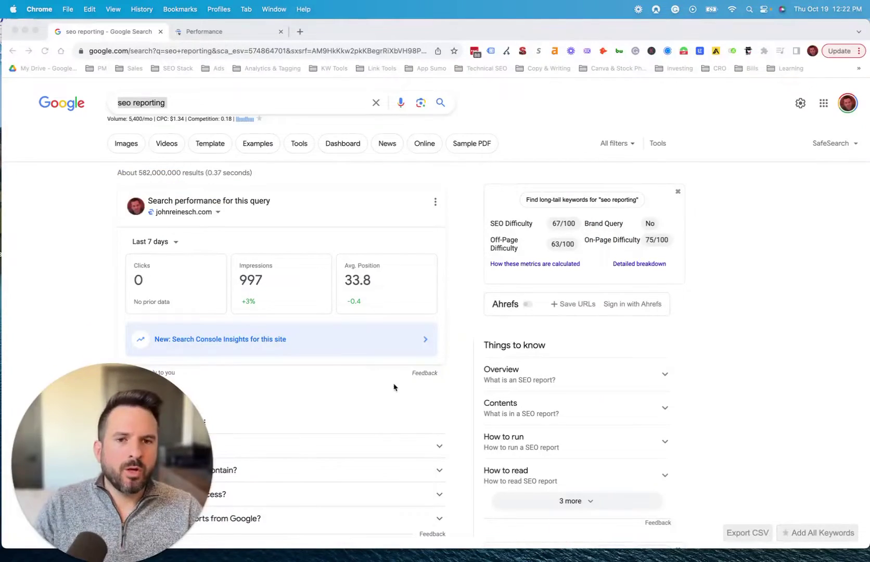
Step: Bring up the 'seo reporting' query suggestions, then dismiss them to return to the results page
click(229, 102)
click(232, 103)
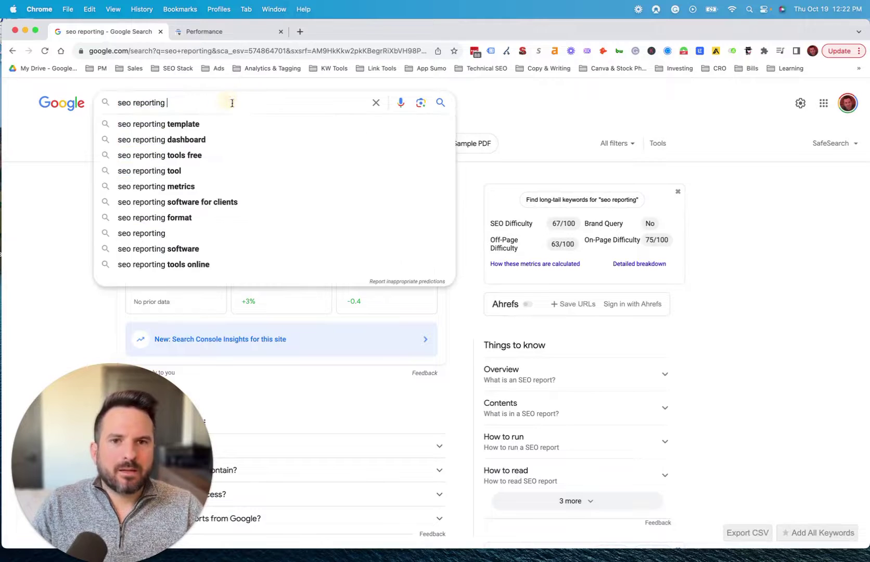
click(546, 108)
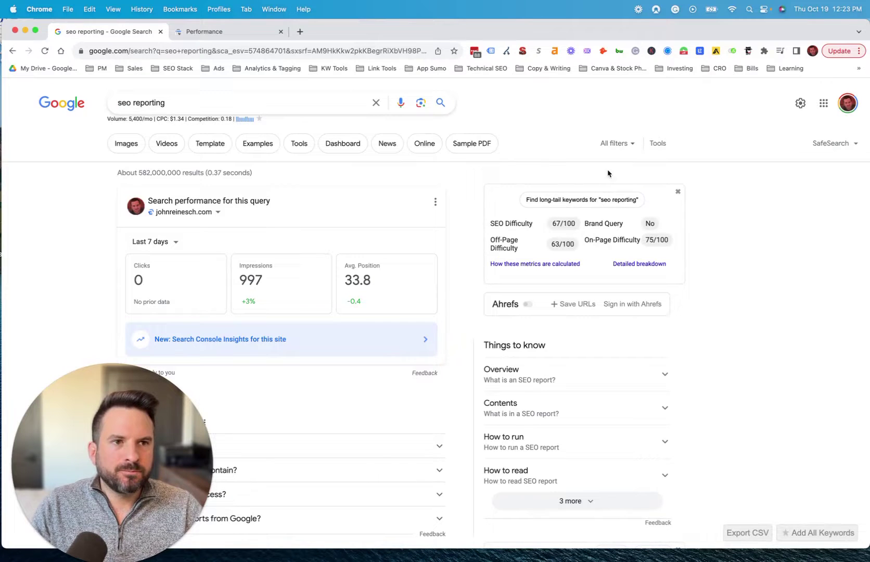
Step: Open the Keywords Everywhere extension menu, then close it to show the 5,400/mo, $1.34 CPC metrics
click(651, 51)
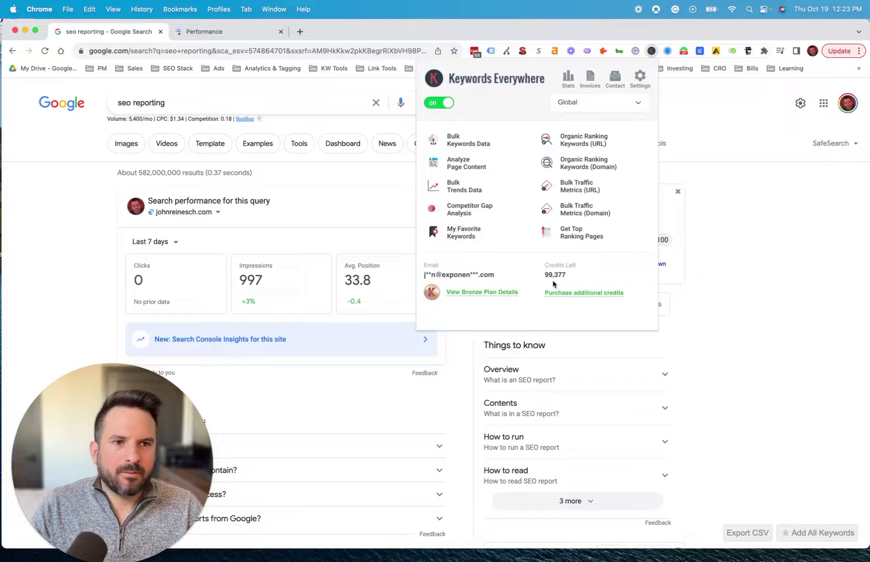
click(312, 192)
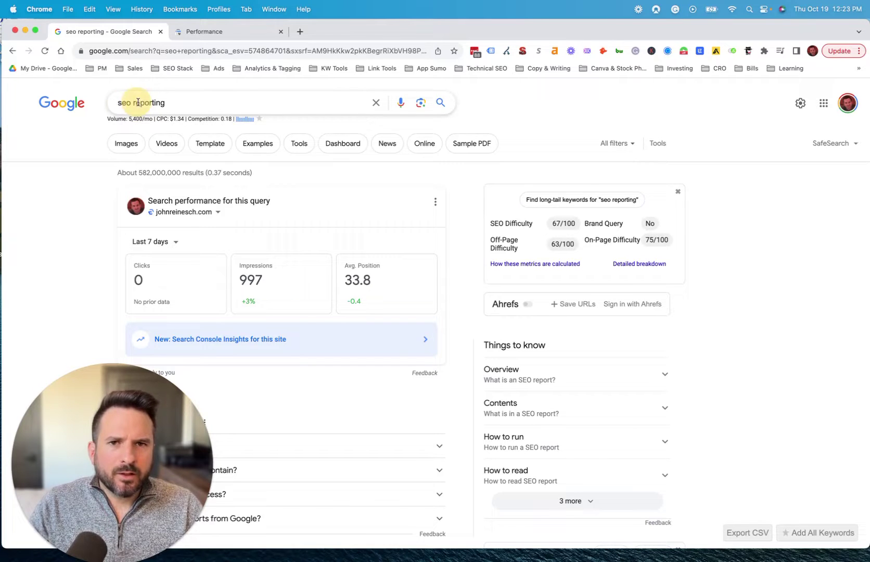
drag(167, 103, 126, 103)
click(517, 111)
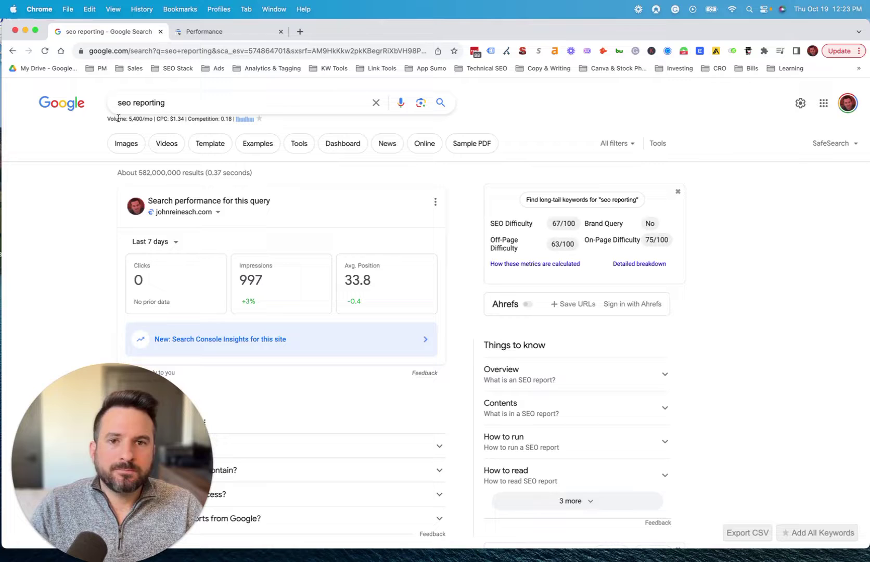
drag(130, 119, 184, 119)
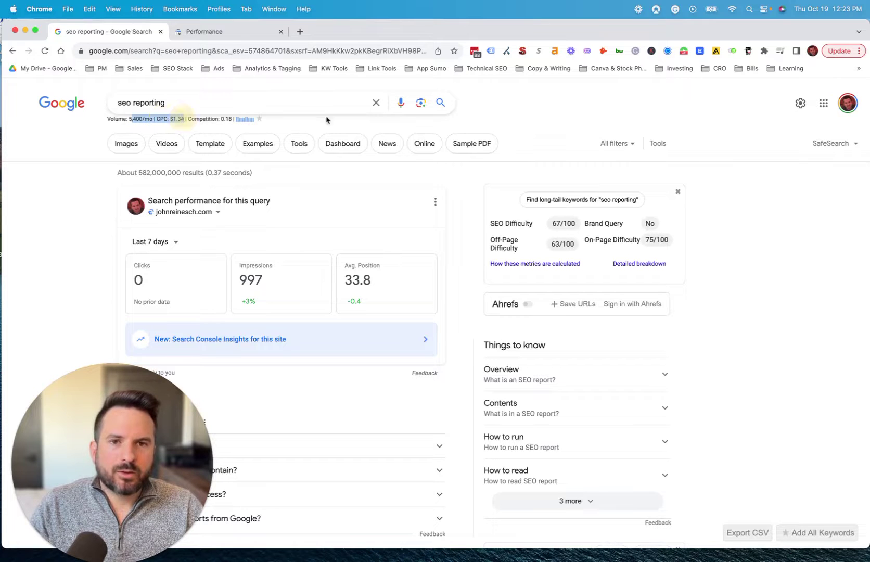
click(597, 124)
scroll(472, 208, down, 7)
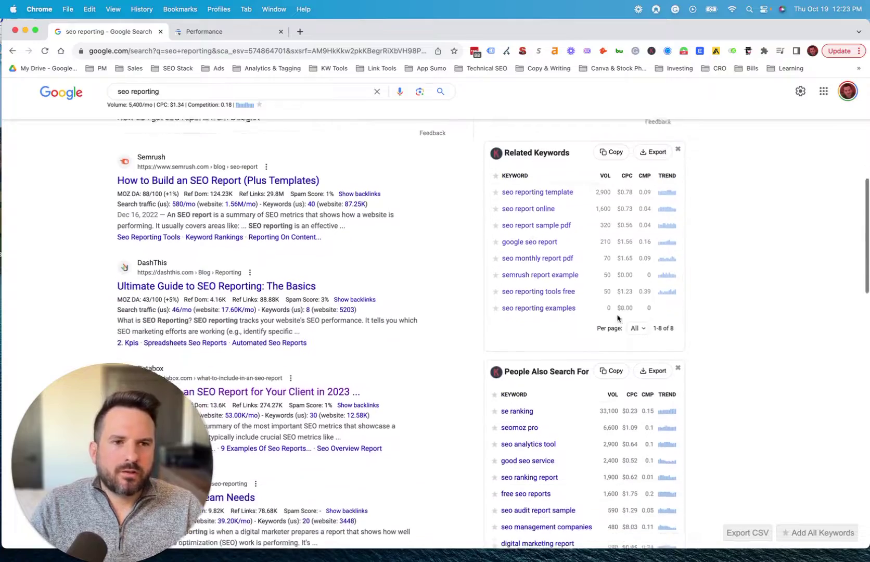
scroll(567, 257, down, 2)
scroll(313, 327, down, 15)
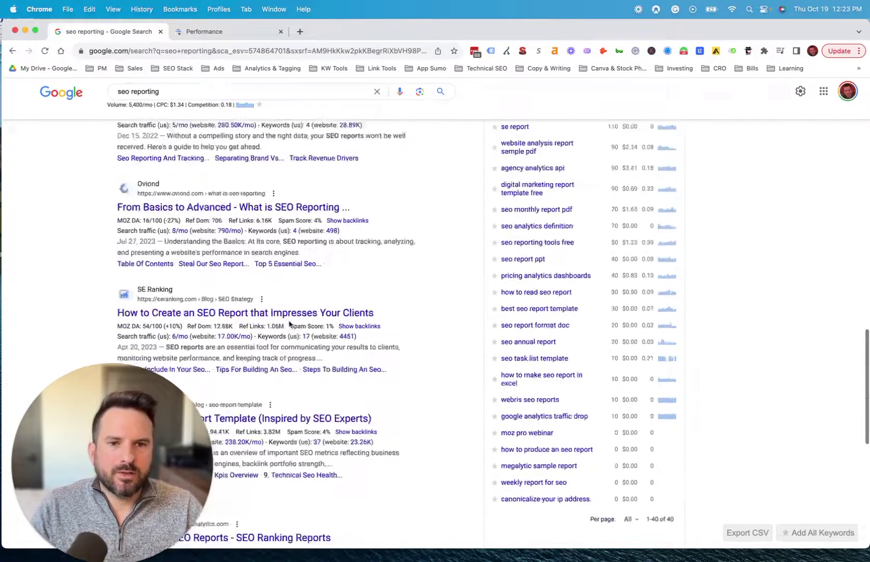
scroll(313, 260, down, 3)
scroll(349, 188, up, 20)
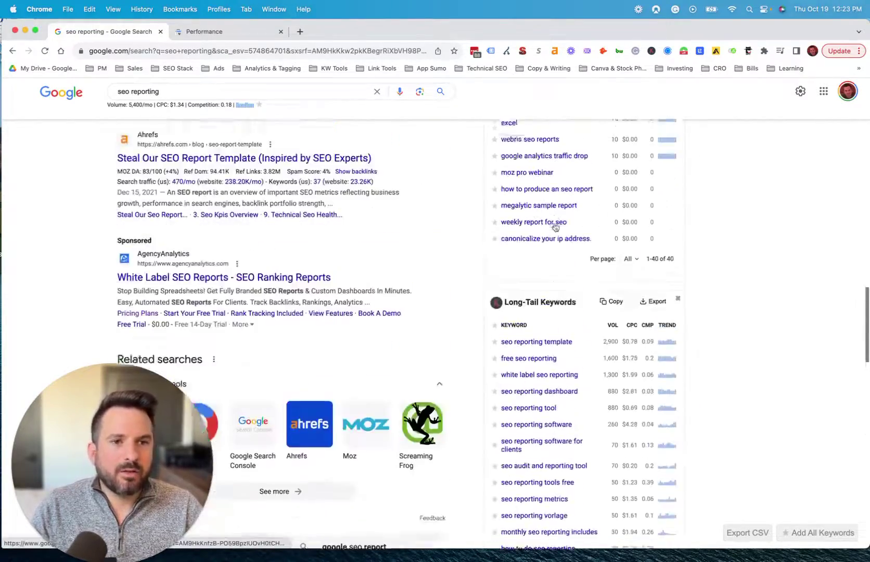
scroll(594, 255, up, 8)
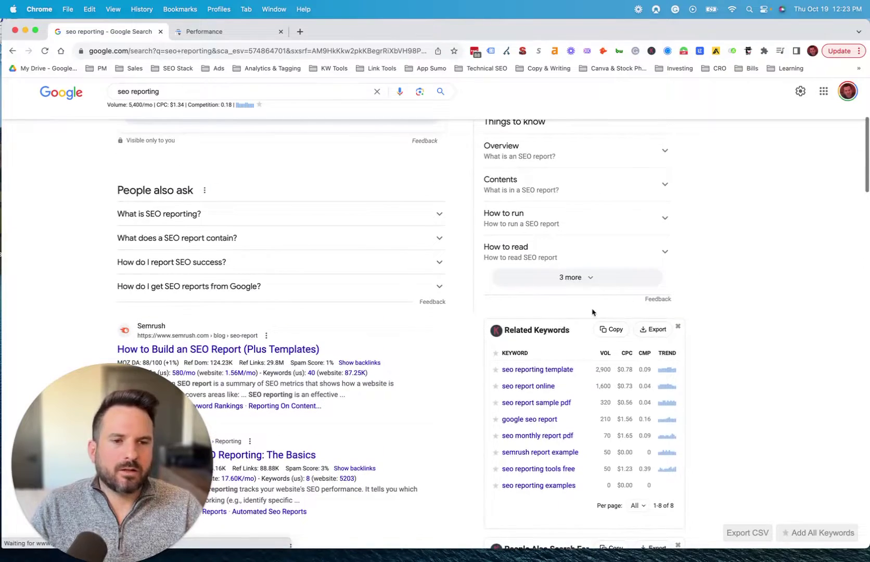
scroll(578, 385, down, 1)
scroll(596, 411, down, 3)
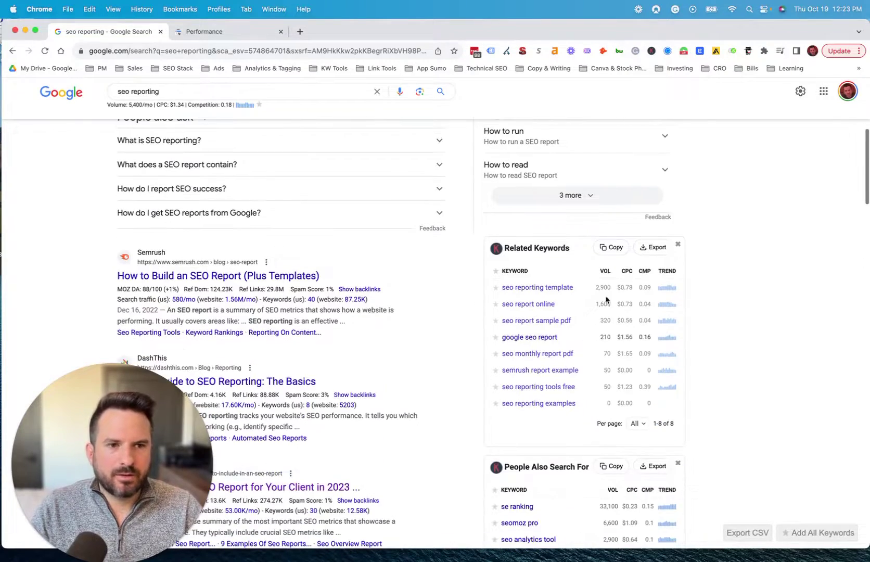
scroll(612, 396, down, 5)
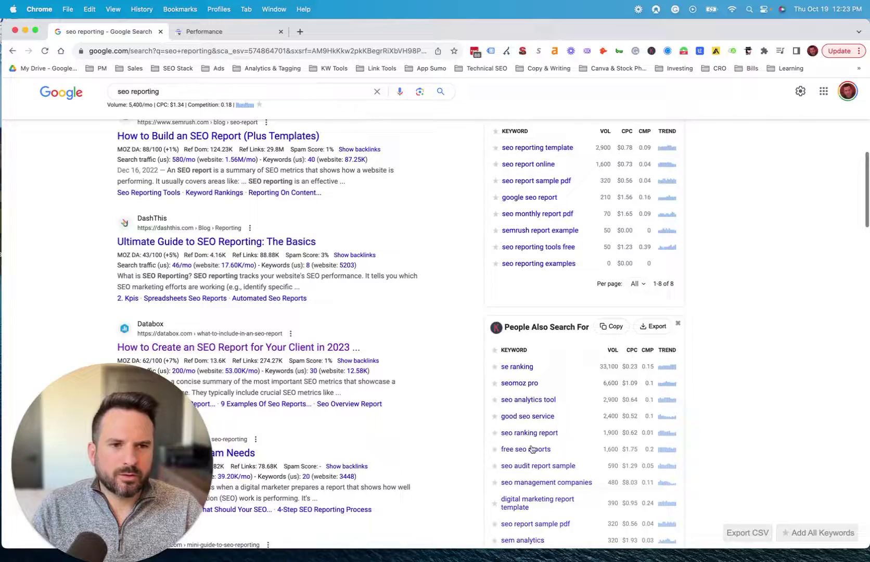
scroll(532, 427, down, 3)
scroll(528, 443, down, 15)
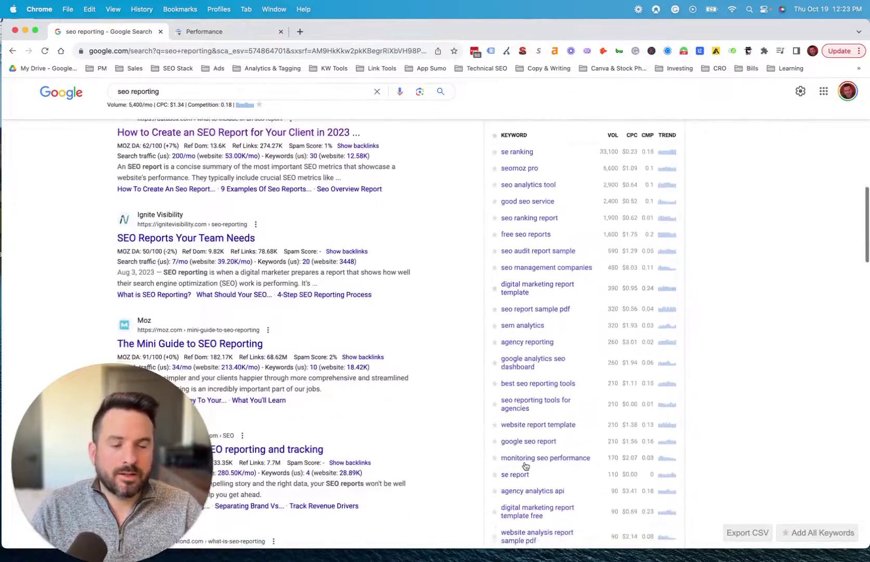
scroll(527, 448, down, 15)
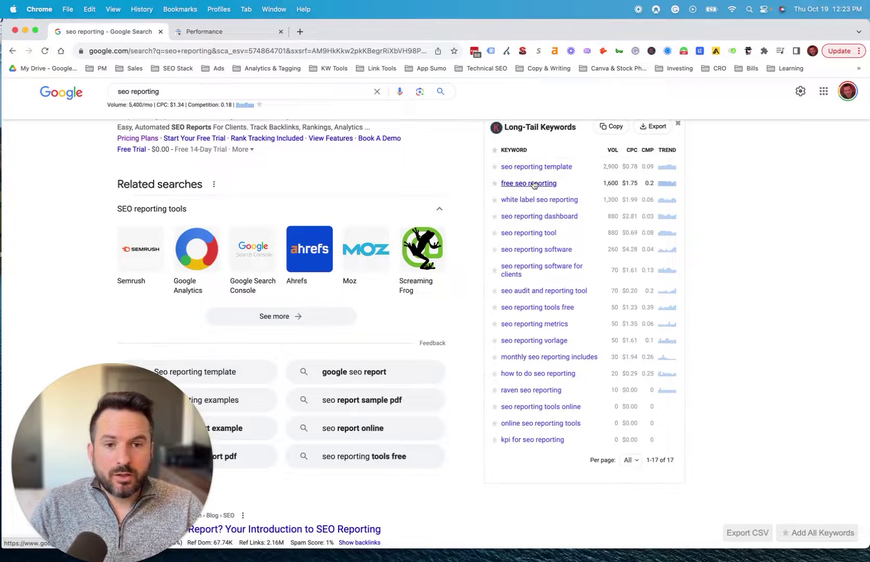
scroll(520, 184, up, 1)
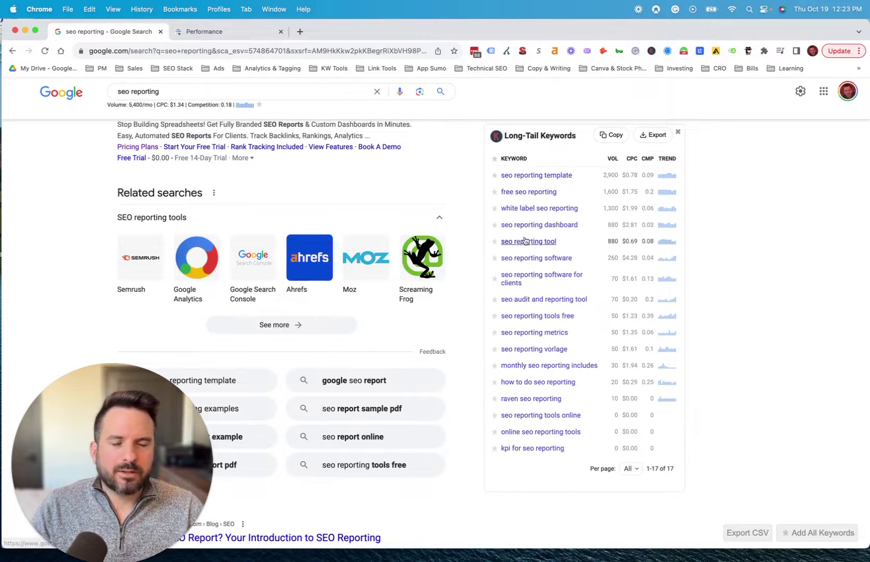
scroll(524, 355, up, 5)
scroll(532, 362, up, 4)
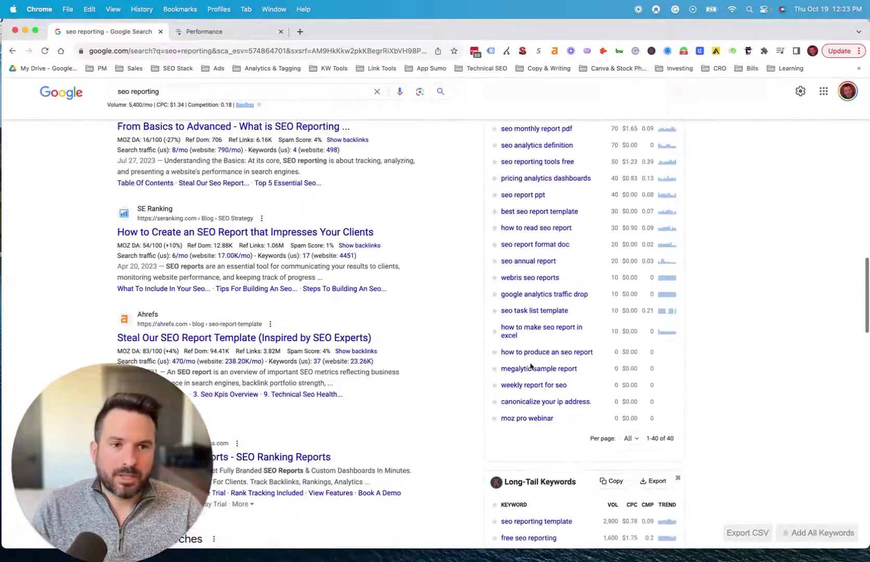
scroll(537, 368, up, 15)
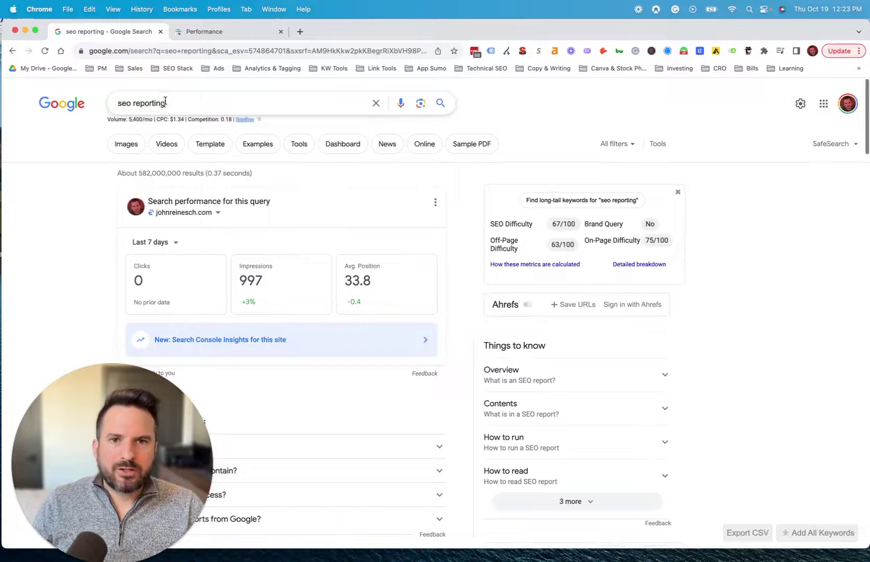
Step: Edit the query to 'seo report' to show suggestions like 'seo report template' at 2,900/mo
click(155, 107)
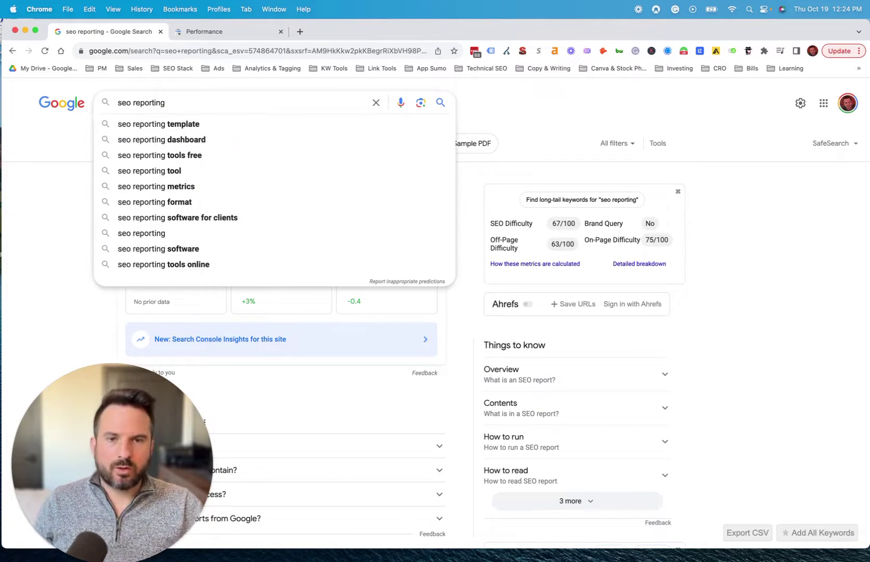
text(a)
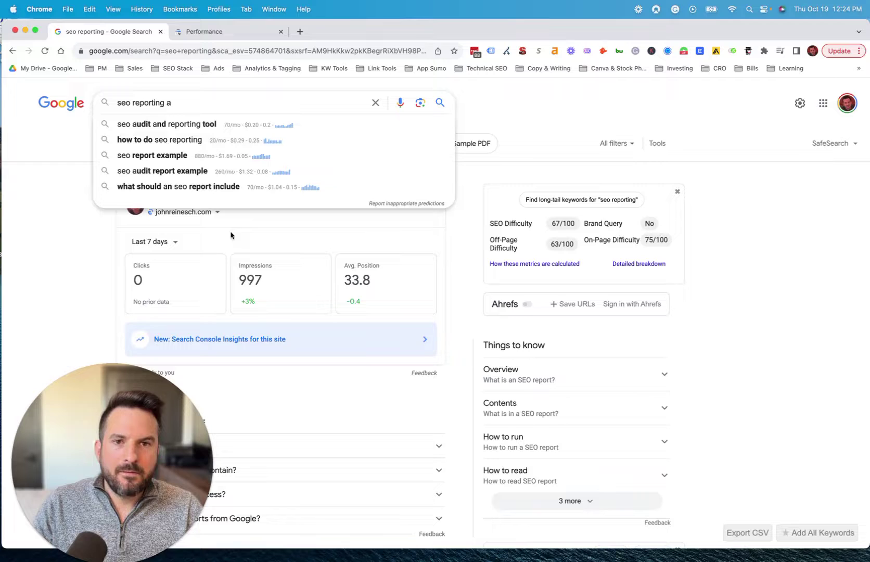
key(BackSpace)
text(b)
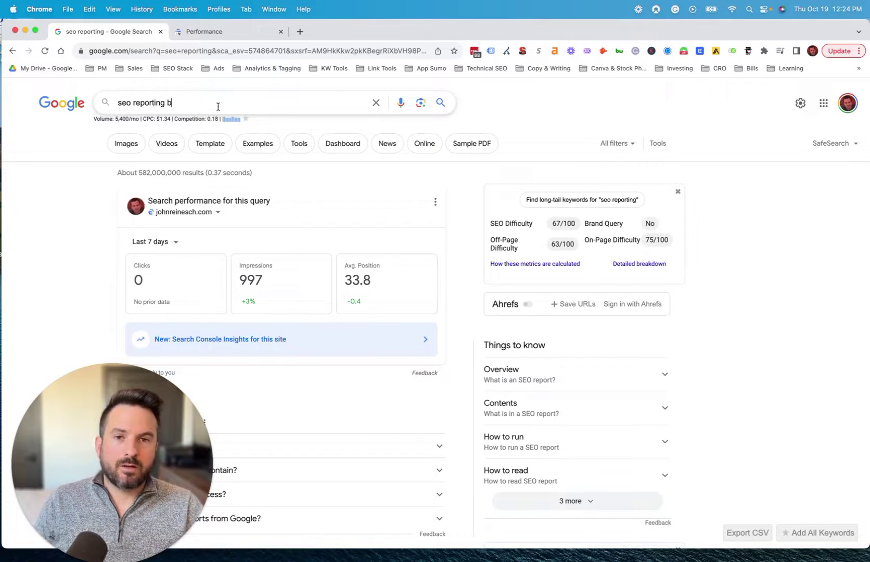
key(BackSpace)
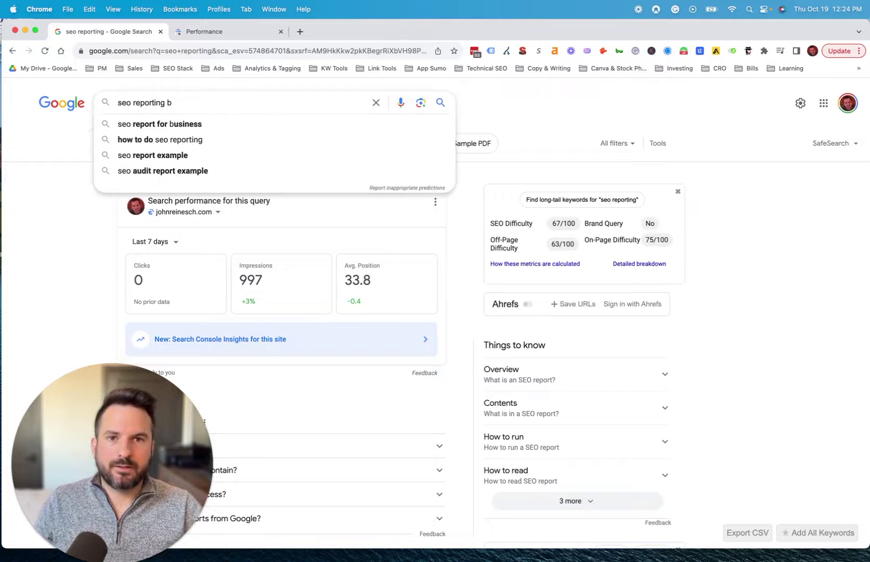
key(BackSpace)
text(c)
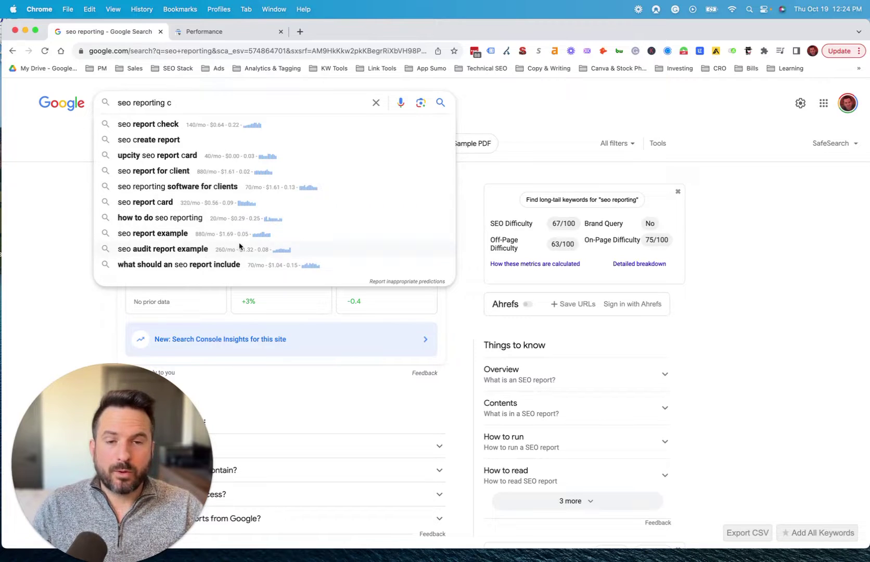
key(BackSpace)
key(BackSpace)
key(BackSpace)
key(BackSpace)
key(BackSpace)
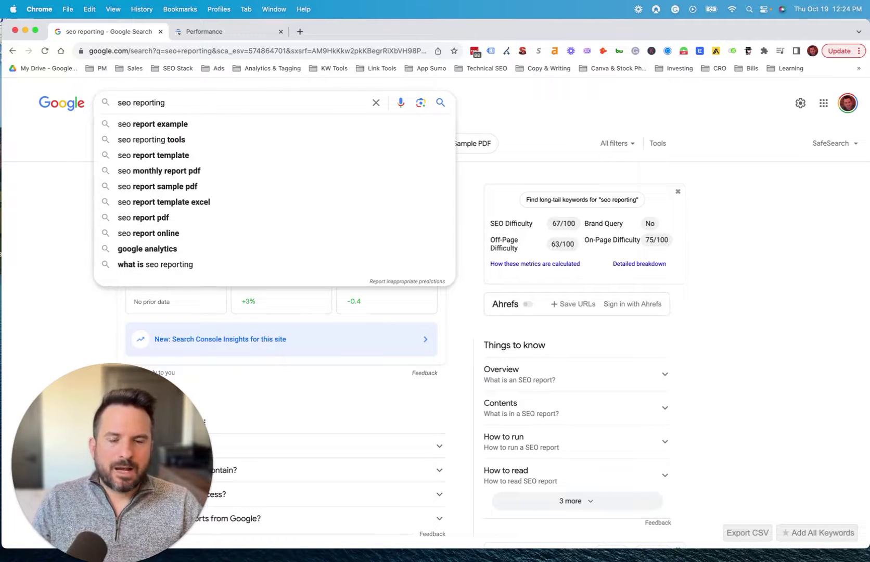
key(BackSpace)
key(BackSpace)
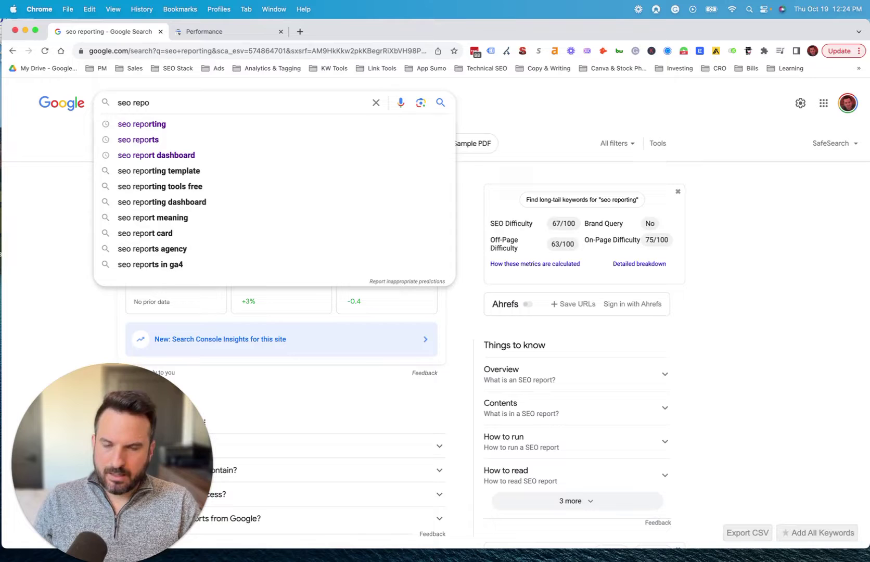
text(rt)
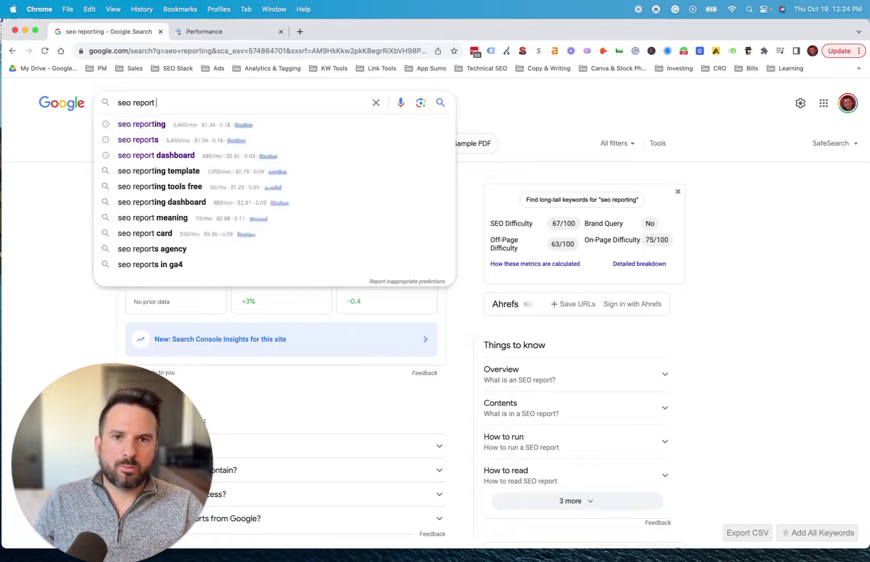
Step: Search 'seo report' and review its 470 impressions, 80.7 position and SEO Difficulty 66/100
click(138, 103)
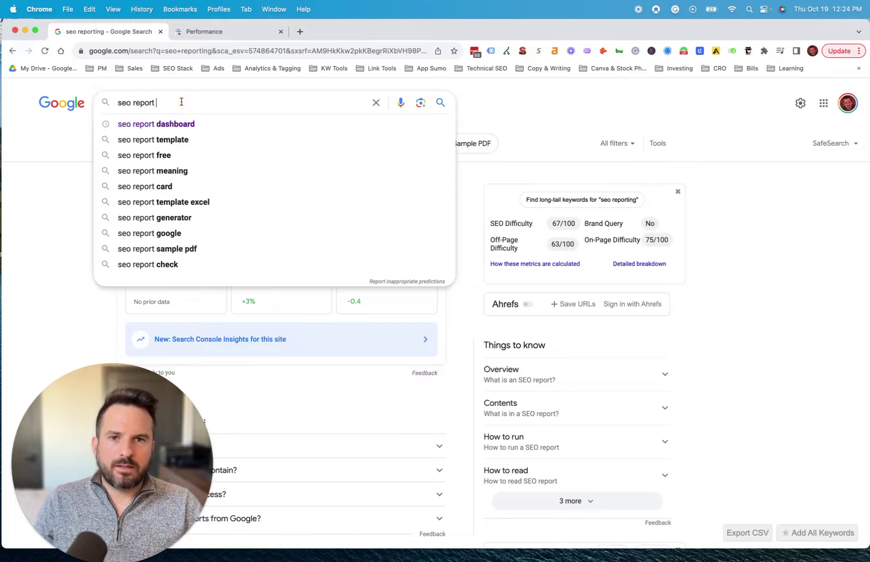
key(Return)
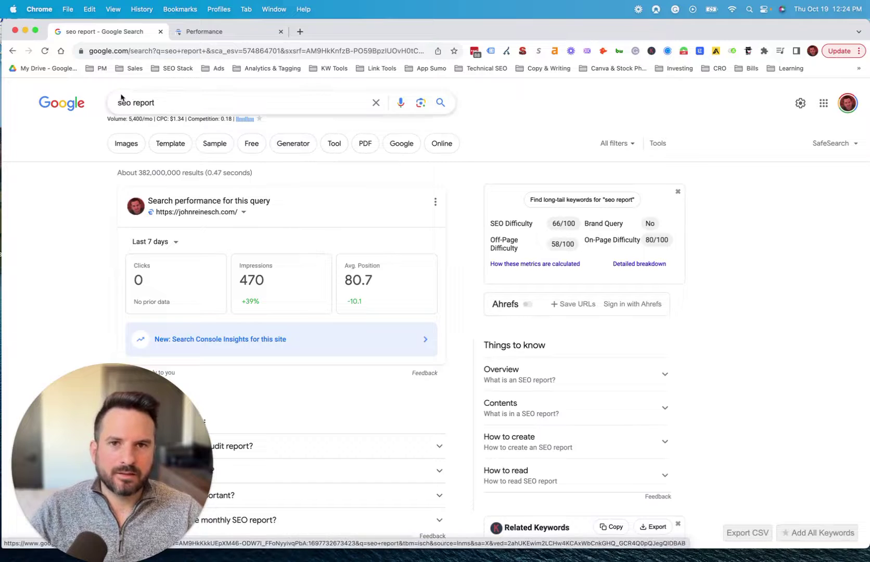
triple_click(156, 103)
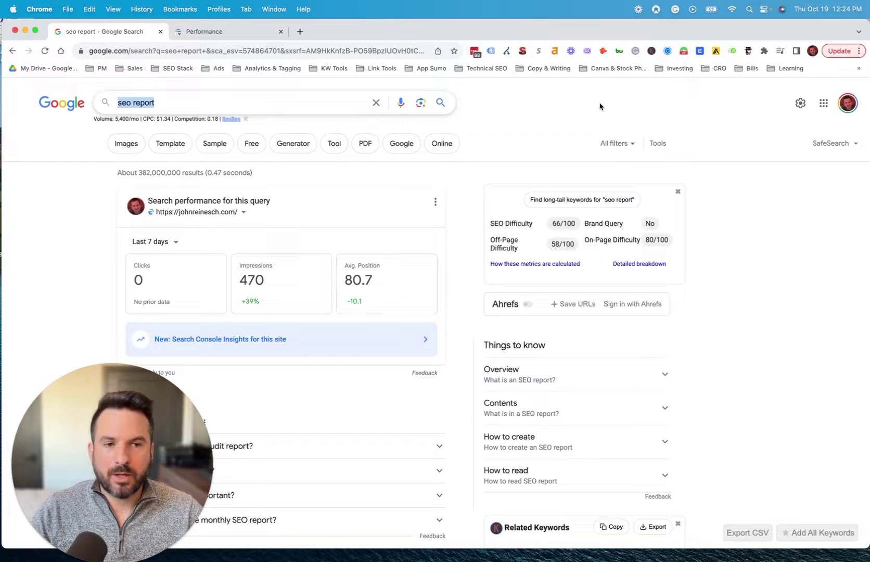
scroll(478, 189, down, 5)
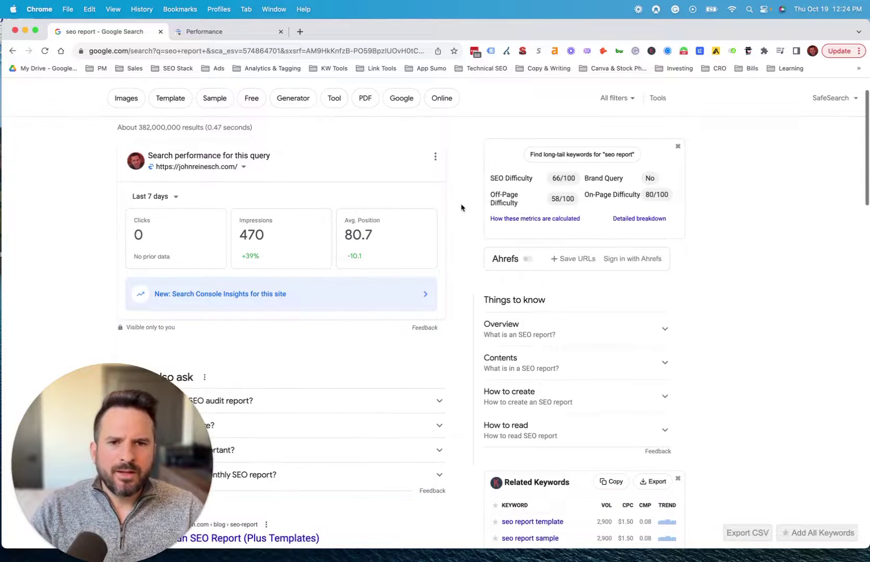
scroll(462, 208, down, 5)
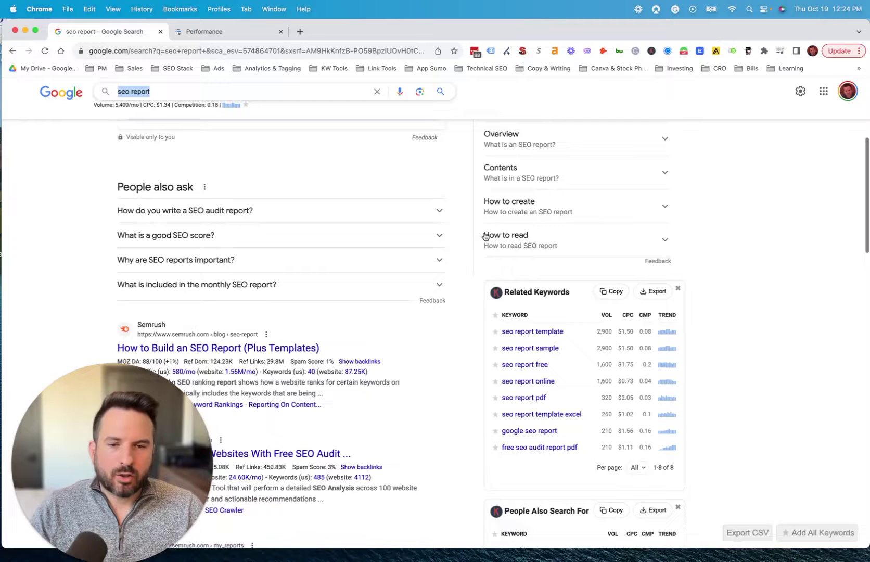
scroll(486, 237, up, 2)
scroll(479, 229, up, 5)
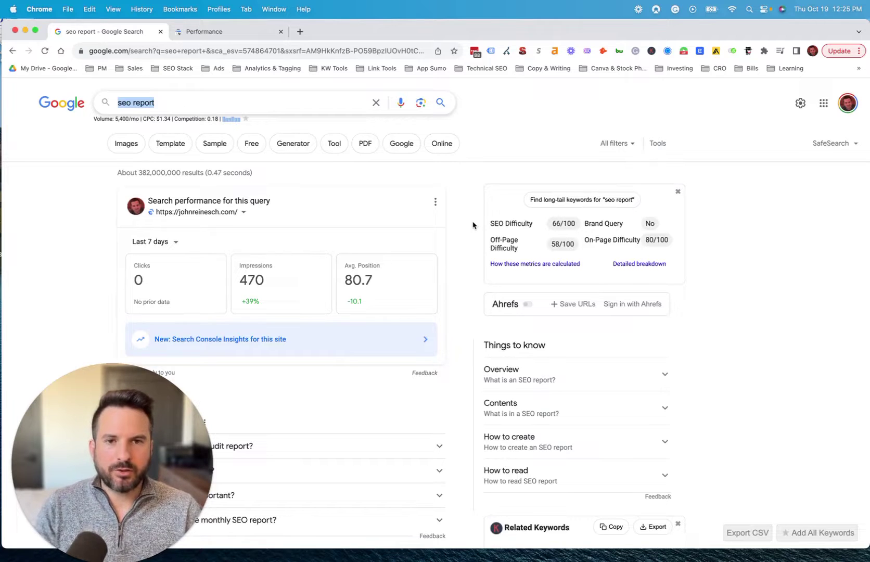
click(157, 104)
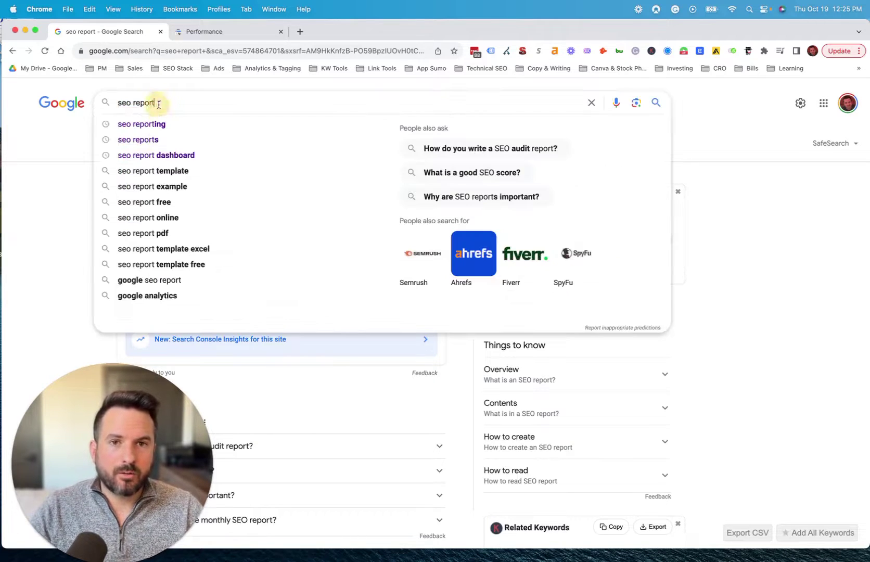
click(757, 194)
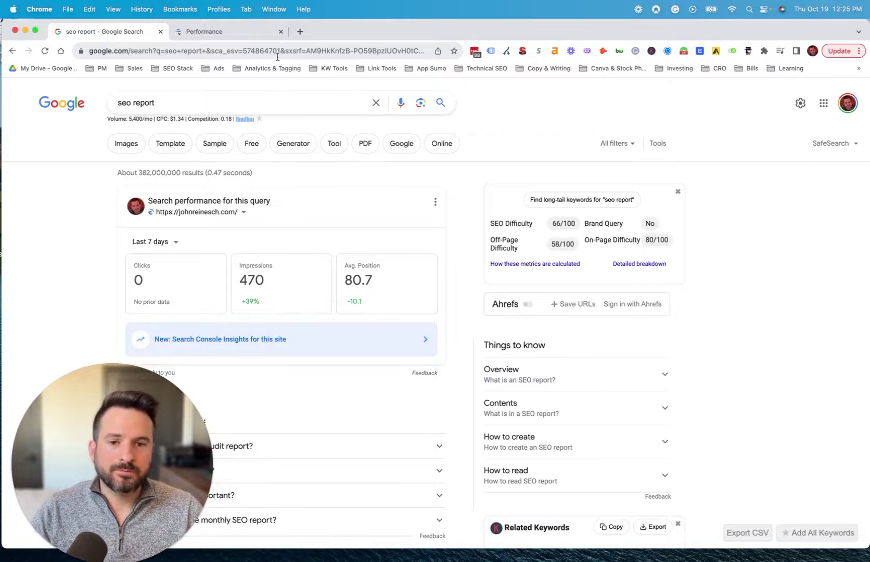
Step: Switch to the Search Console Performance report and scroll to the Queries table with Vol, CPC and Comp
click(217, 34)
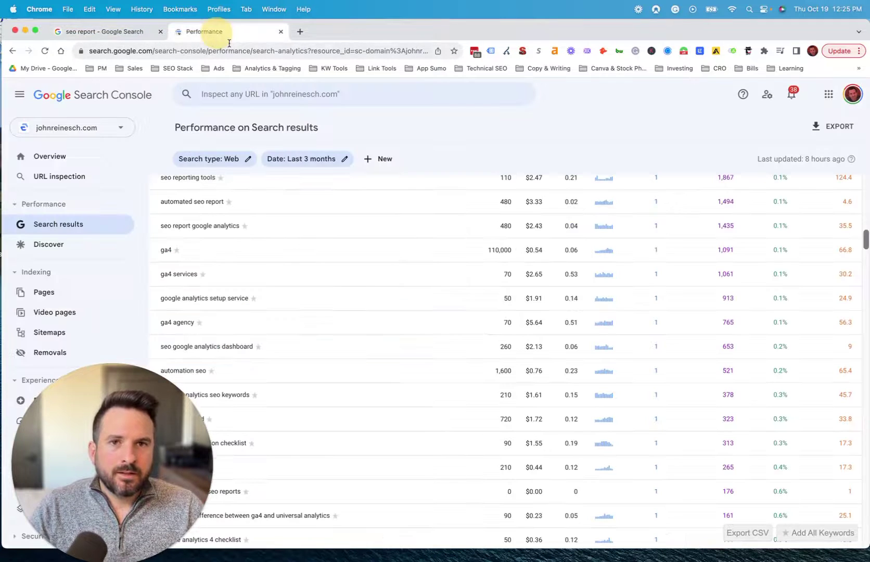
scroll(332, 290, up, 3)
scroll(364, 307, up, 10)
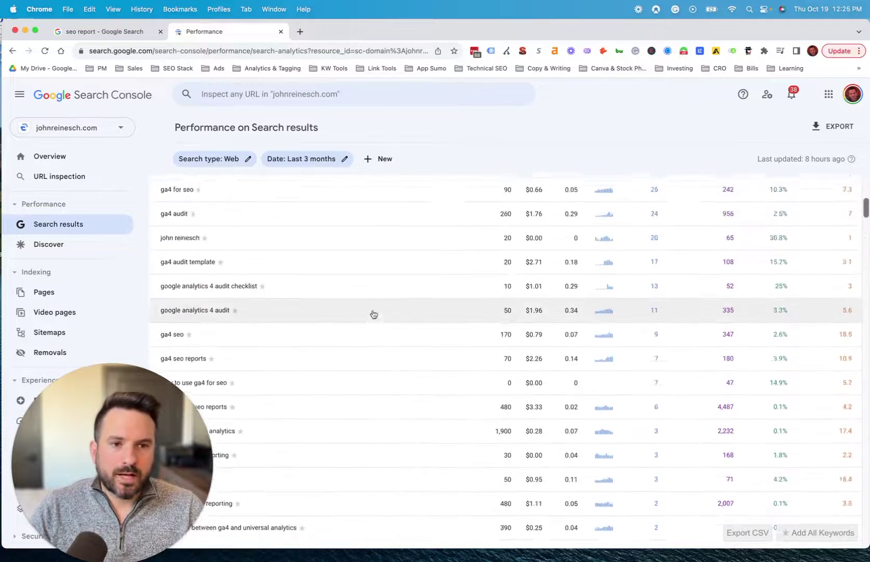
scroll(499, 291, down, 5)
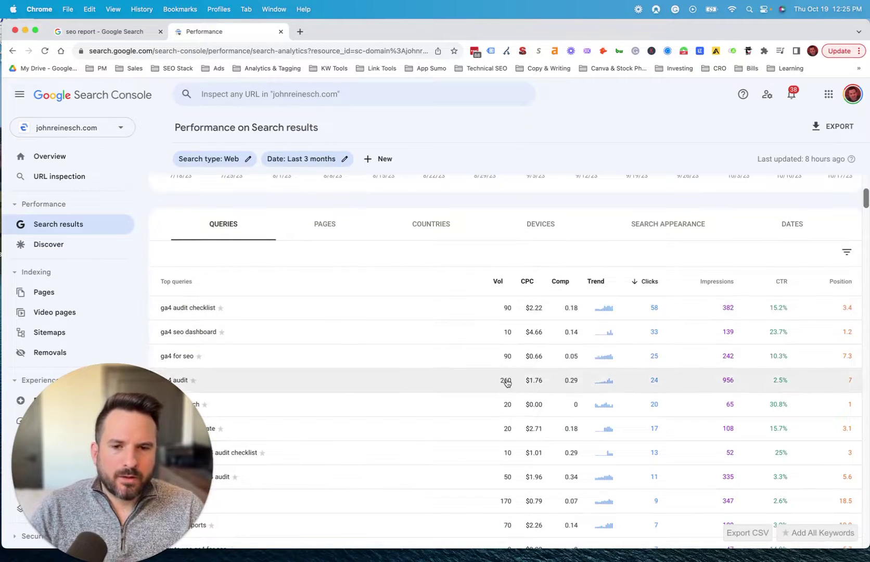
scroll(318, 315, down, 3)
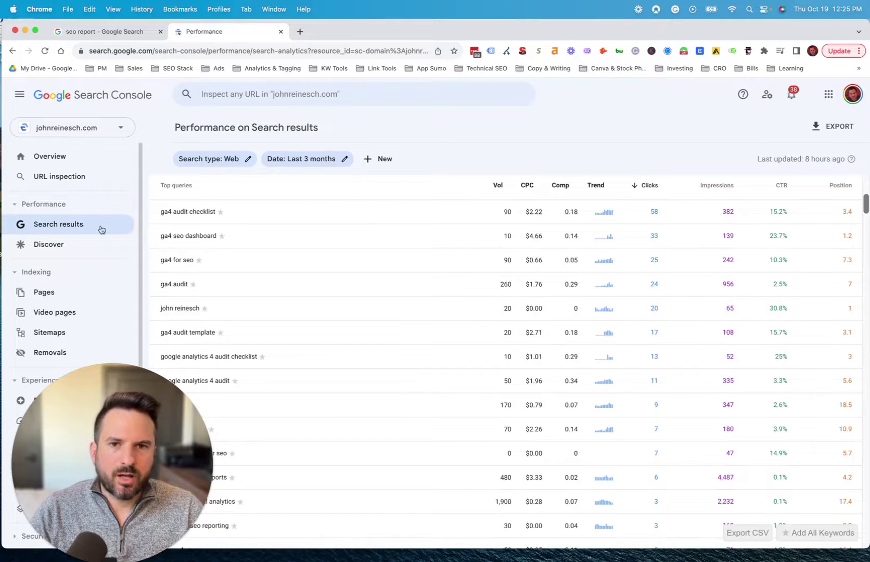
scroll(283, 235, up, 2)
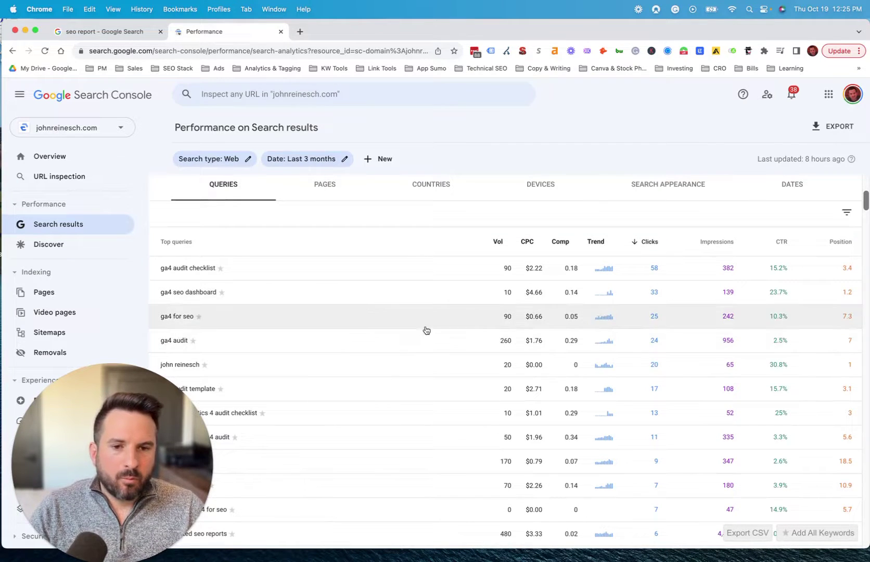
scroll(509, 385, down, 2)
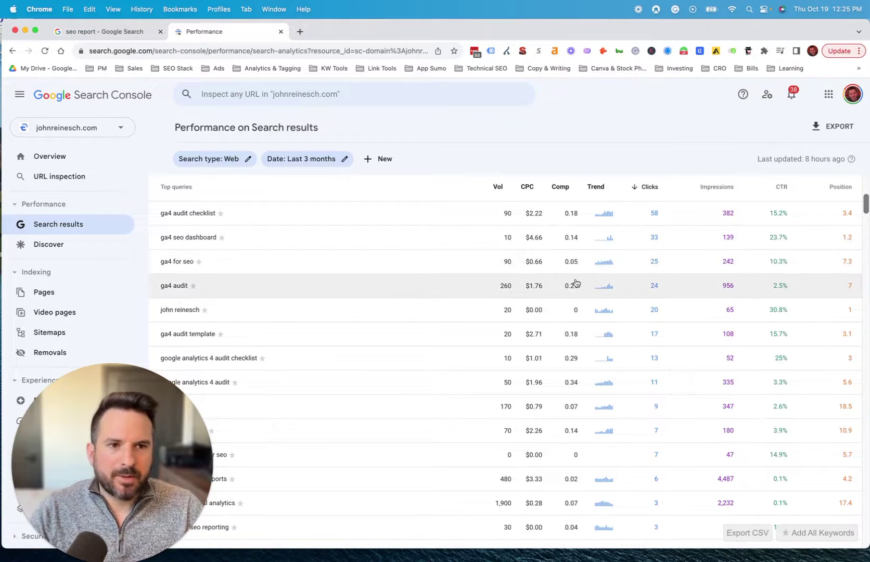
scroll(541, 398, down, 4)
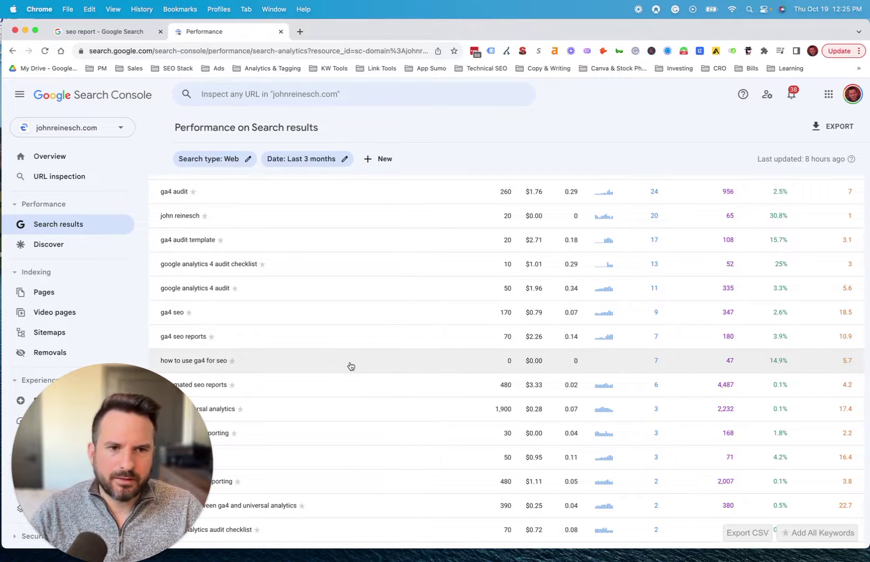
scroll(534, 399, down, 3)
scroll(534, 398, down, 15)
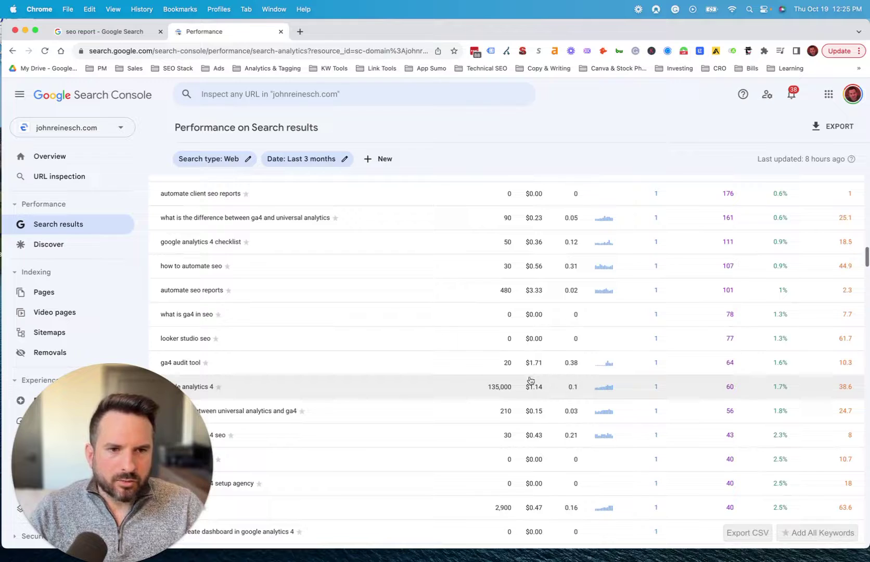
scroll(570, 392, down, 15)
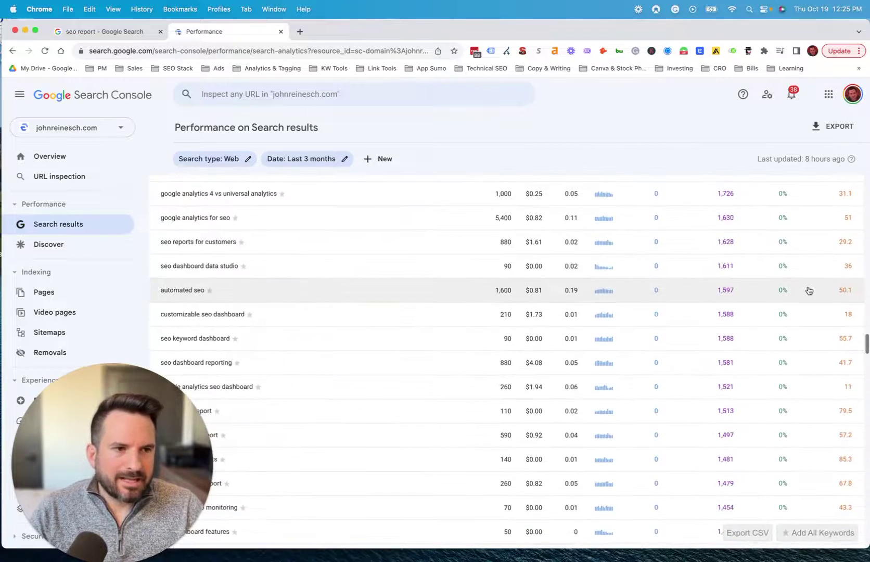
scroll(794, 394, down, 10)
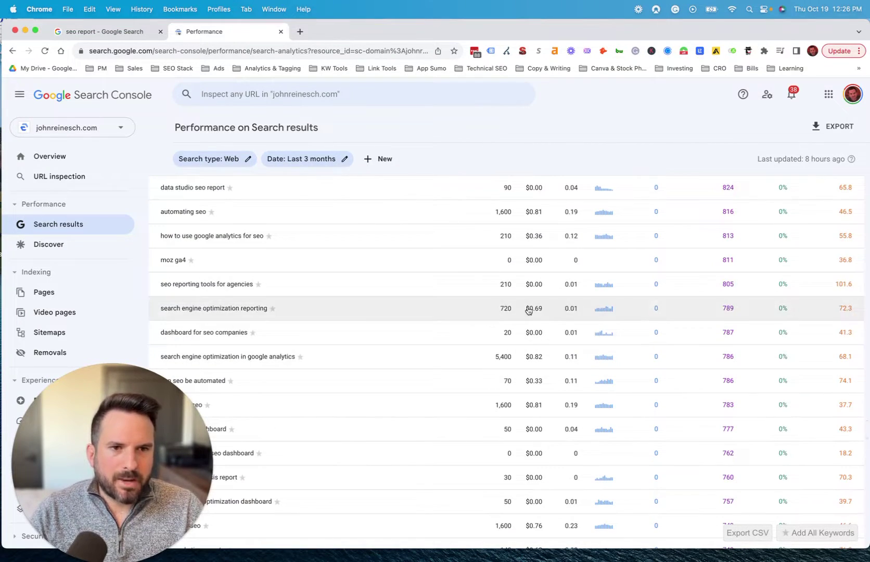
scroll(501, 346, down, 4)
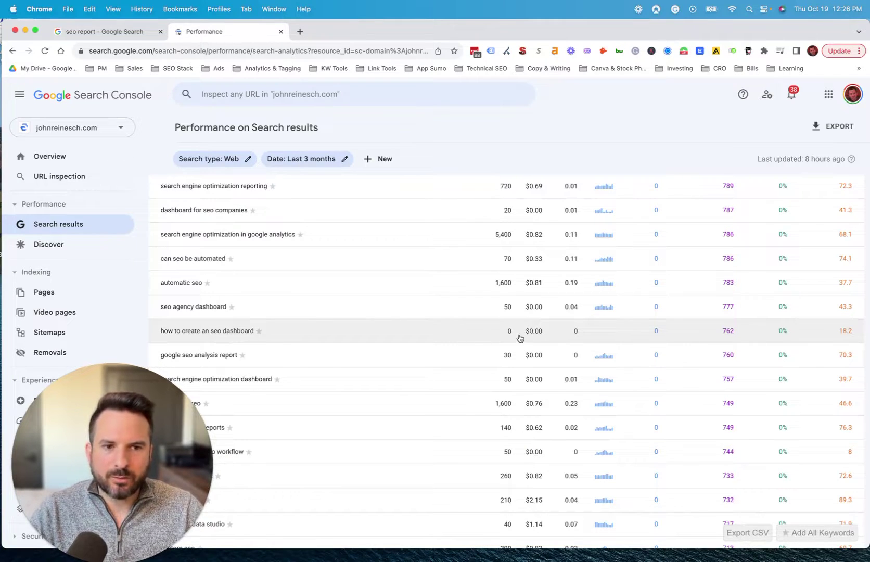
scroll(501, 342, down, 15)
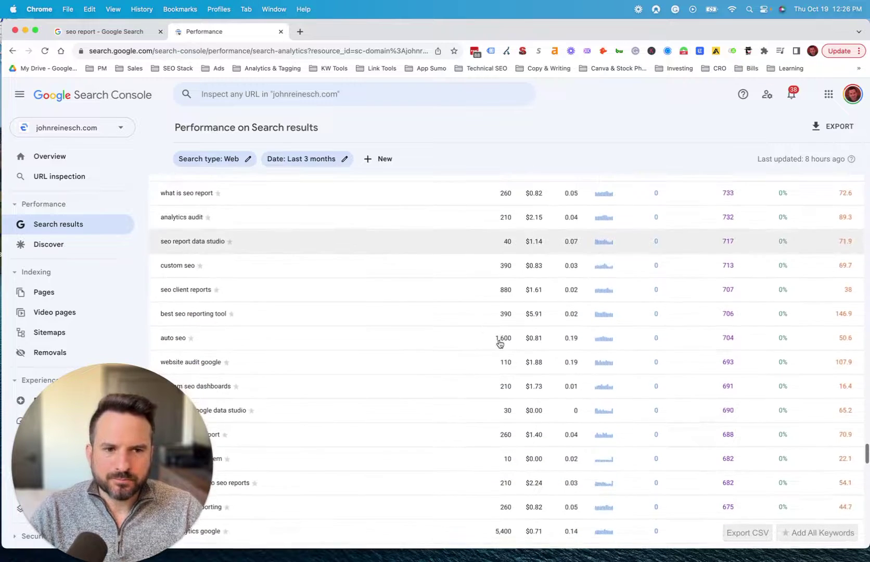
scroll(500, 343, down, 5)
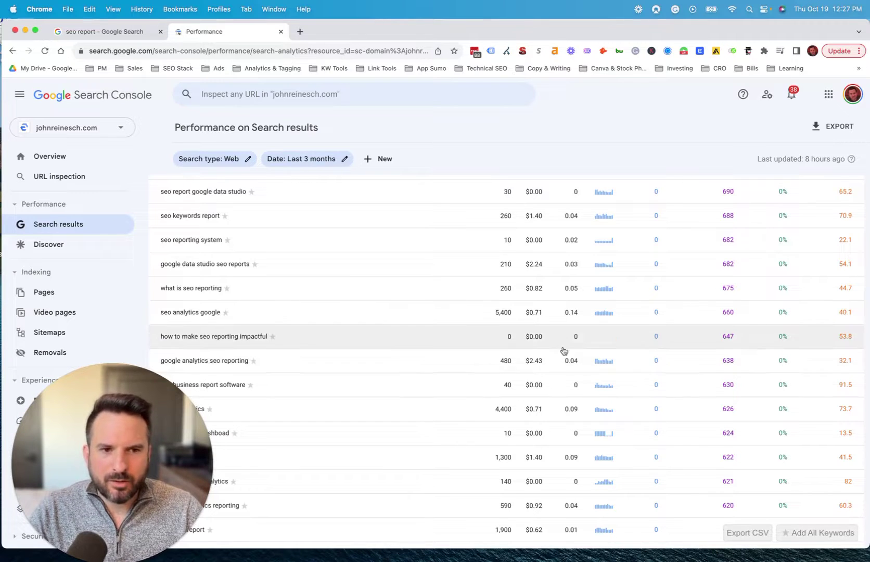
Step: Switch back to the 'seo report - Google Search' browser tab
click(105, 34)
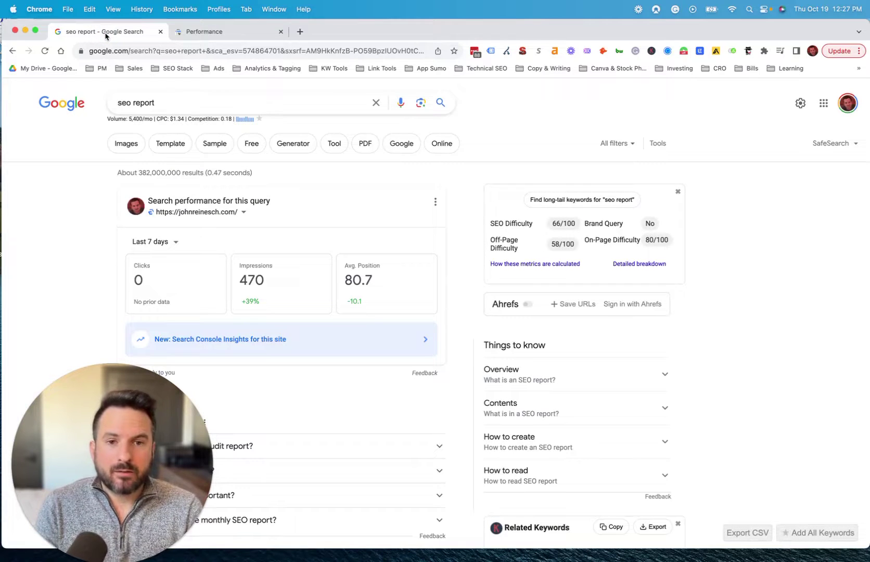